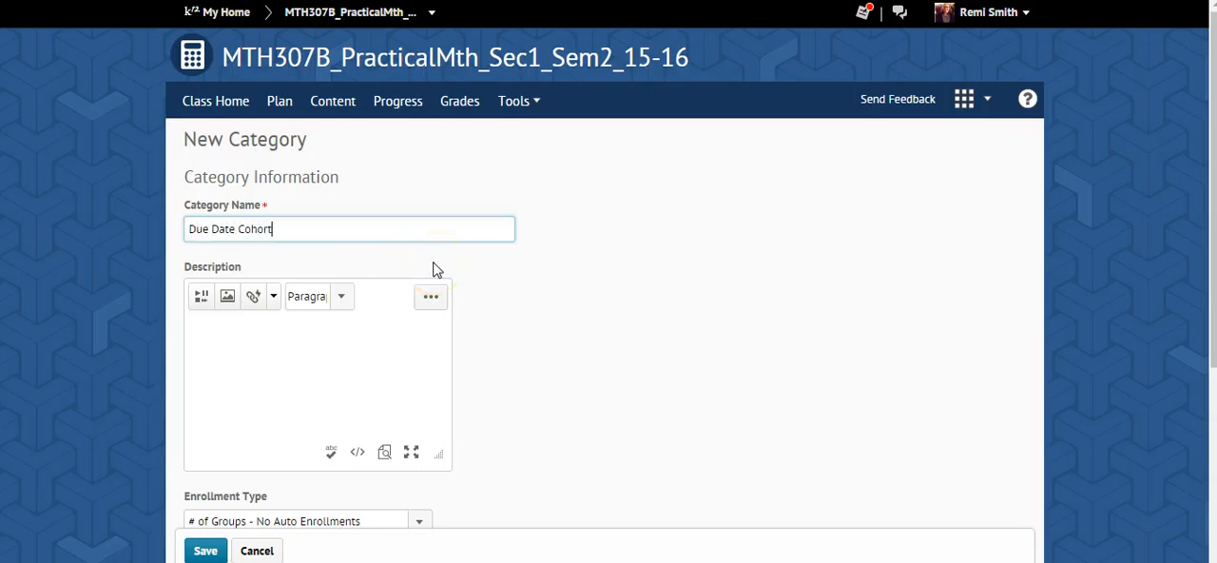
- Create the group category Due Date Cohort Demo 2 with 9 groups and save it
scroll(432, 270, down, 2)
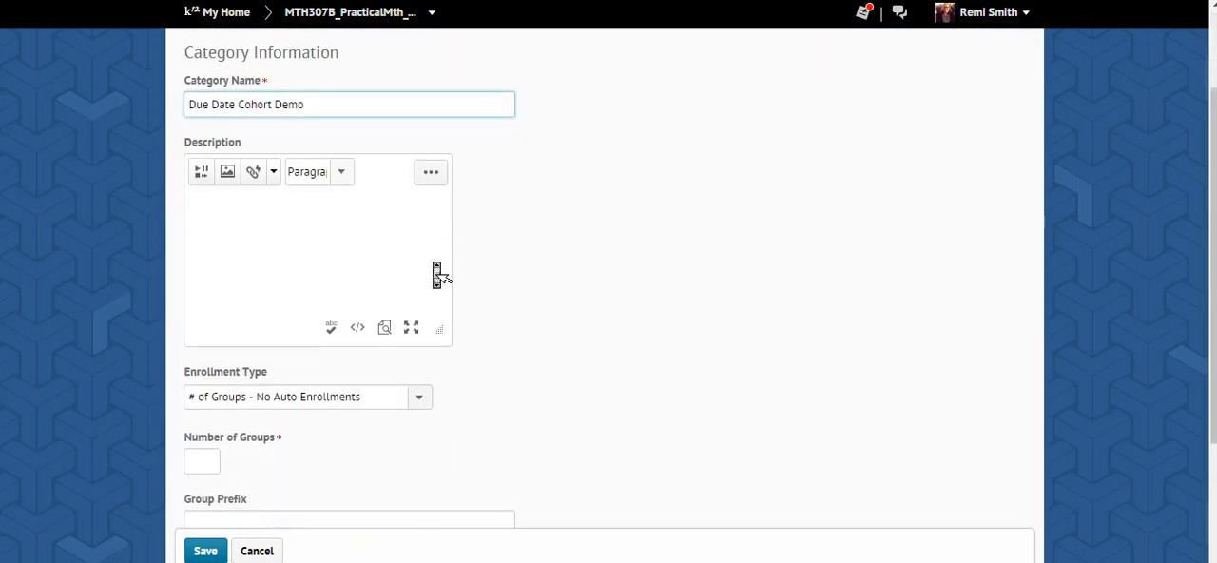
scroll(98, 362, down, 2)
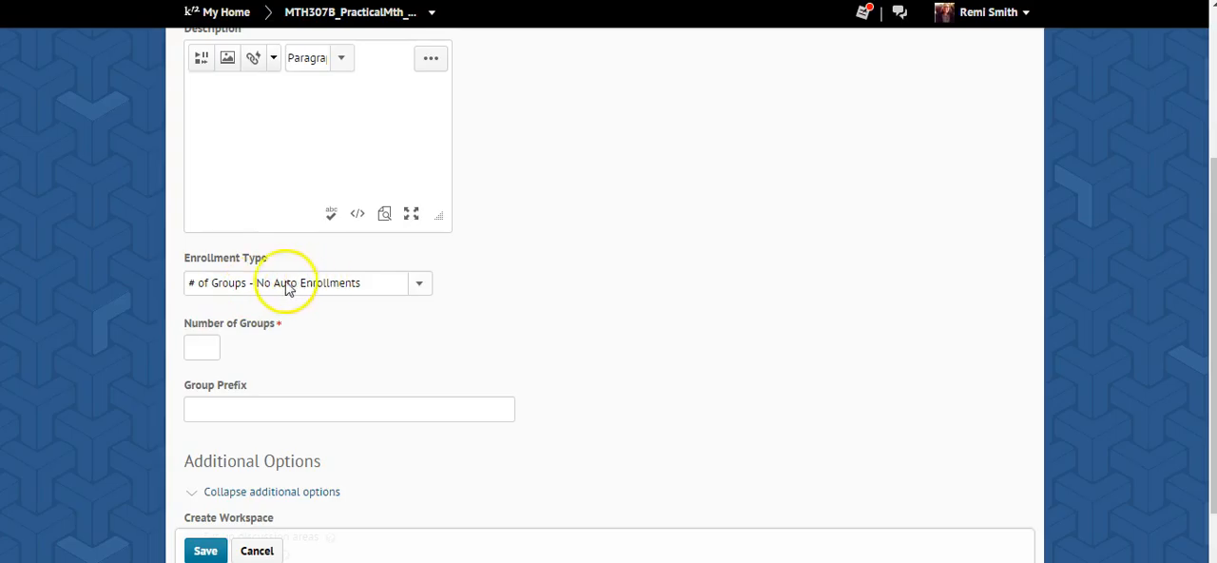
click(202, 346)
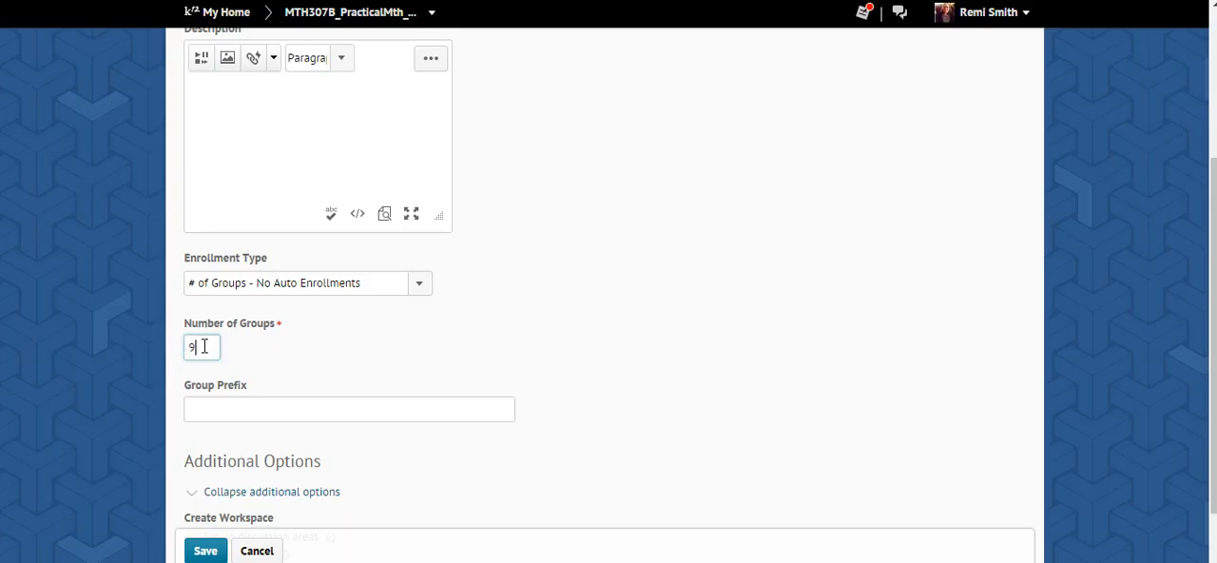
click(199, 551)
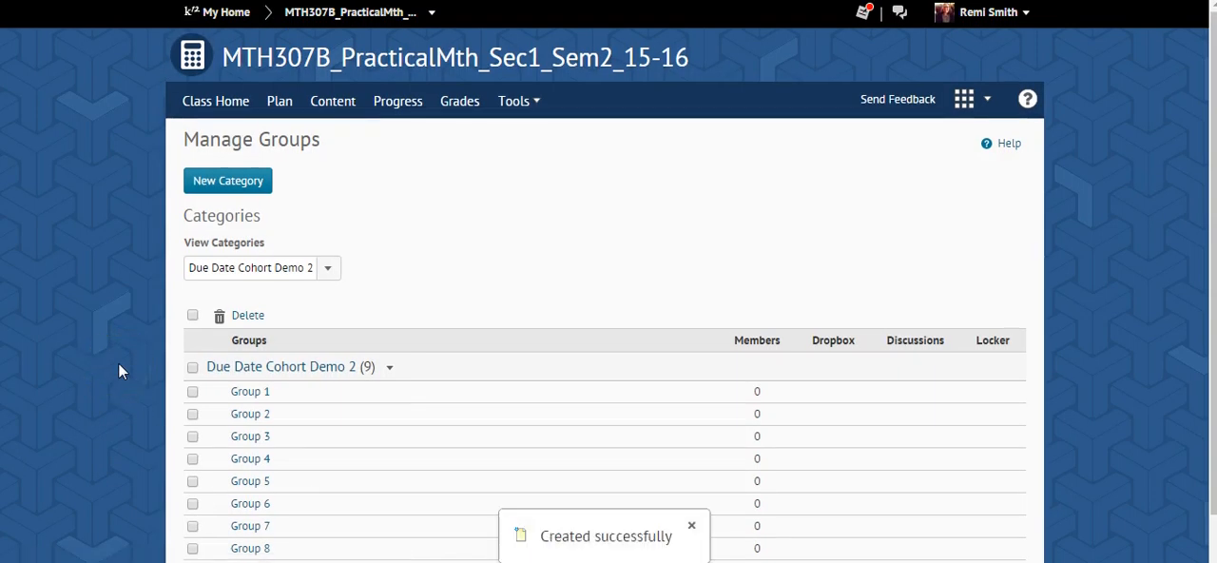
- Open user enrollment for the Due Date Cohort Demo 2 category
scroll(491, 323, down, 1)
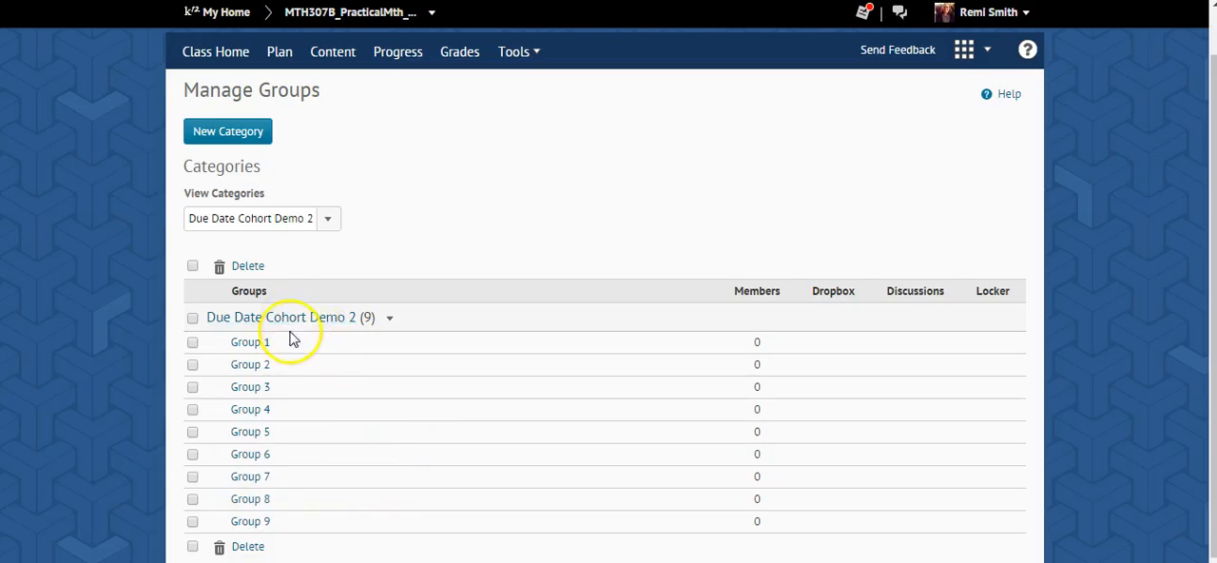
click(391, 320)
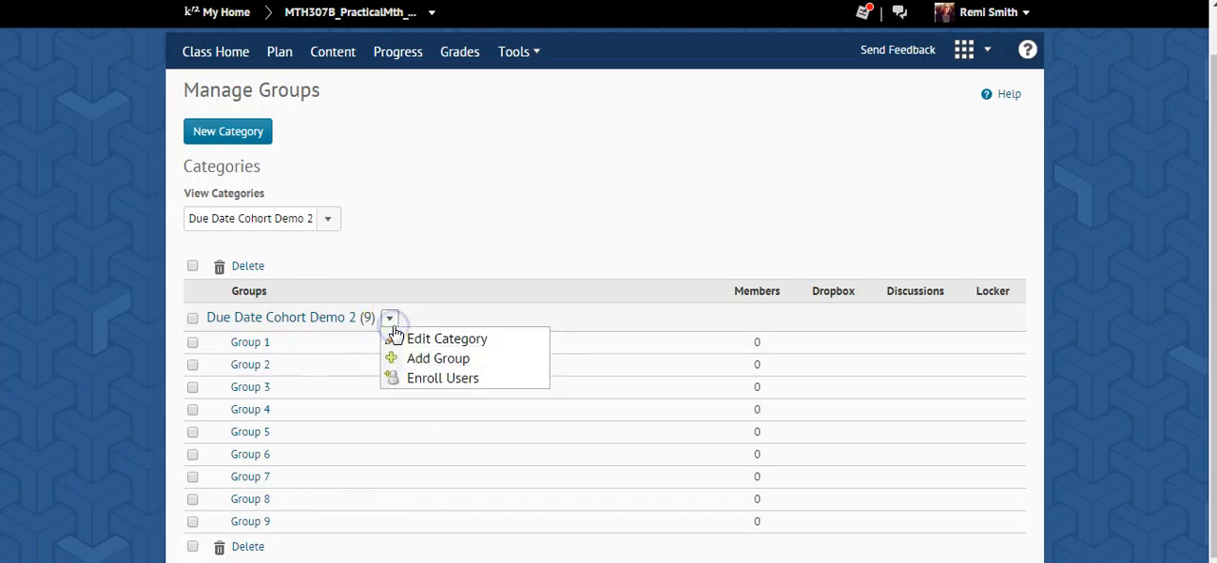
click(433, 381)
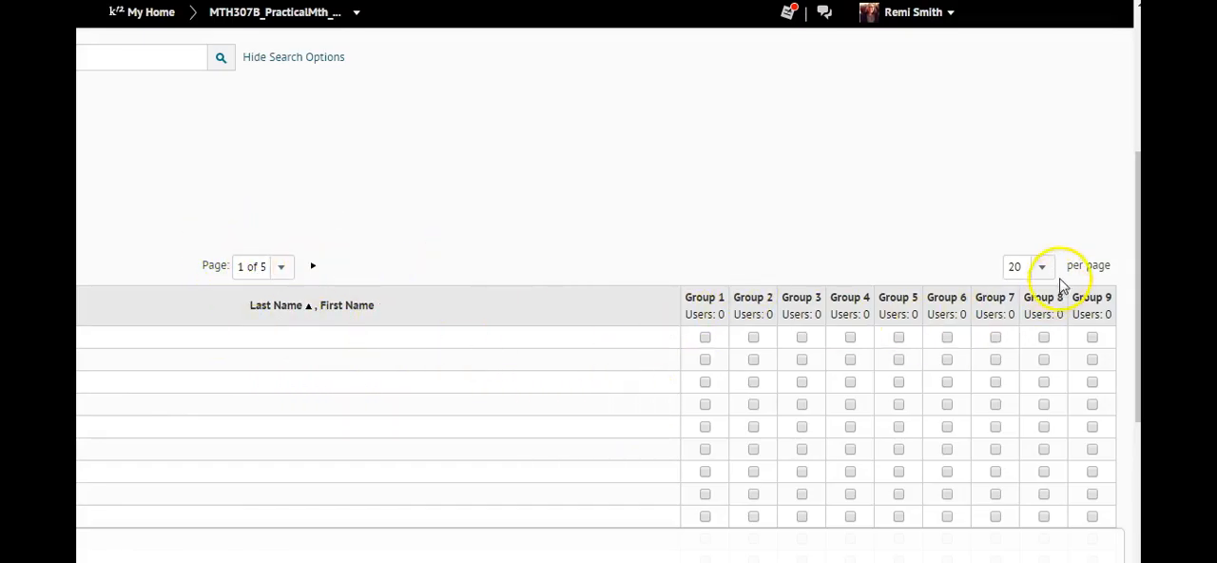
- Set the enrollment list to 200 users per page and bring the student rows into view
click(1041, 266)
click(1028, 356)
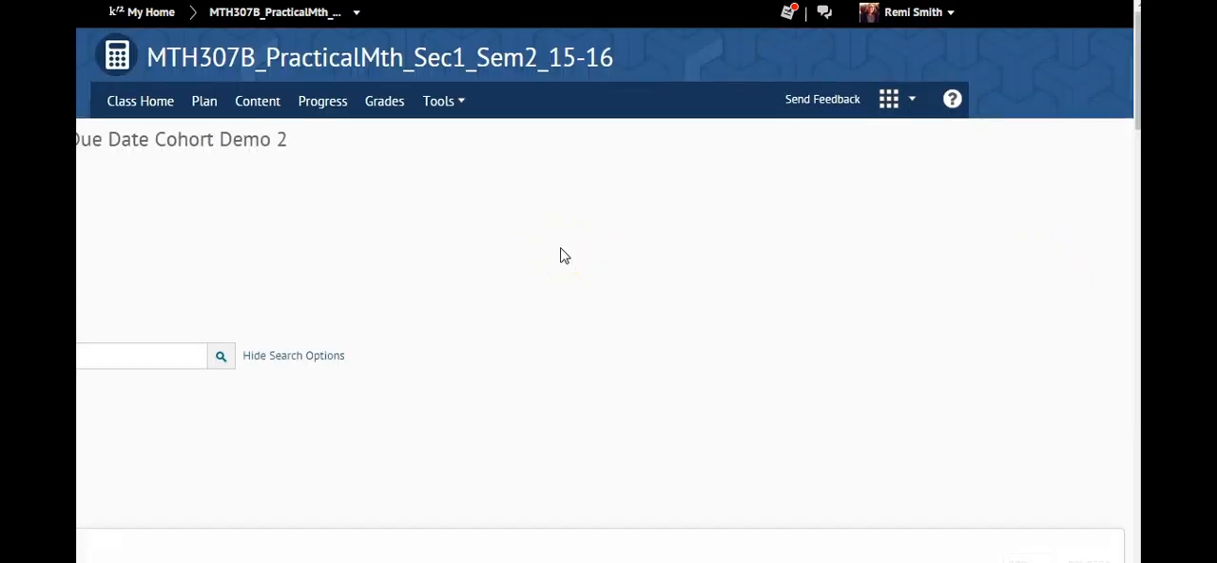
middle_click(562, 257)
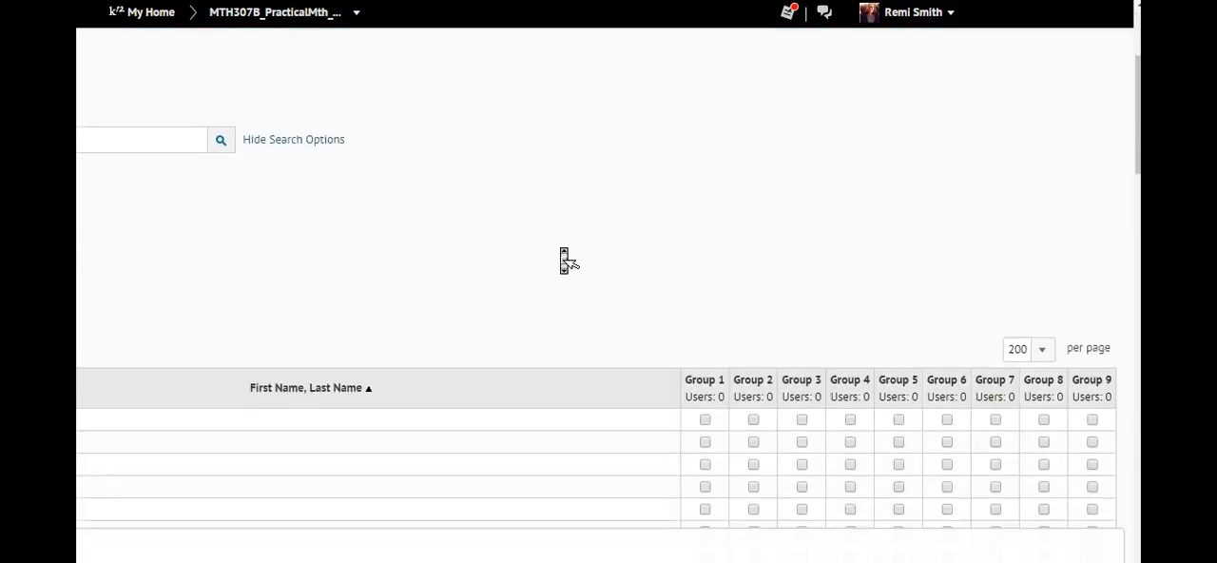
middle_click(562, 256)
click(498, 252)
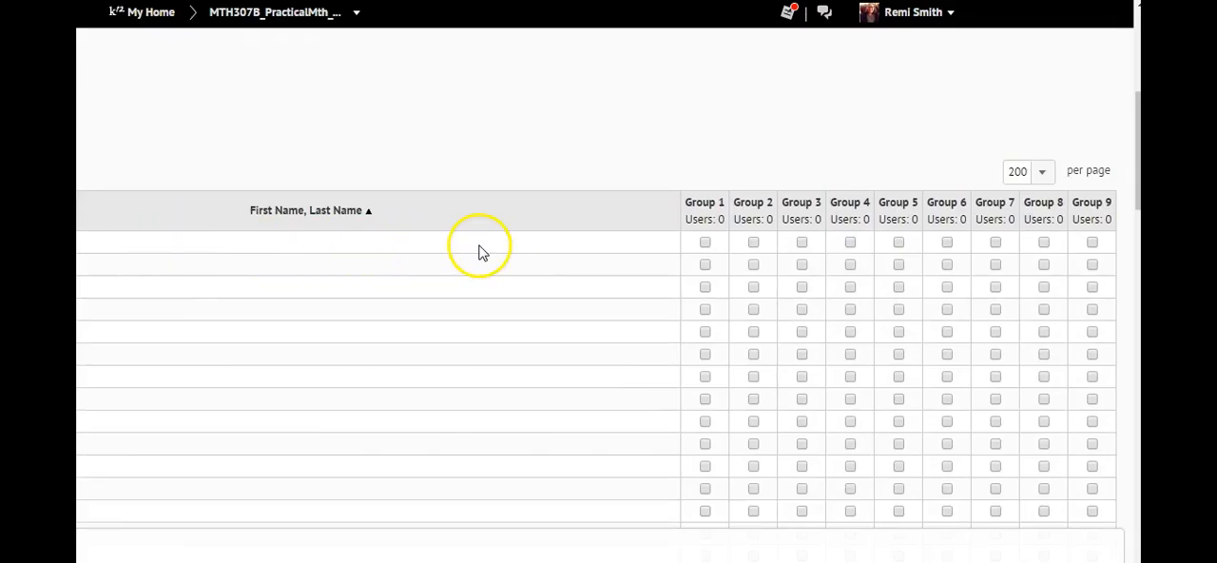
- Enroll the first student in the list in all nine groups, Group 1 through Group 9
click(705, 243)
click(753, 243)
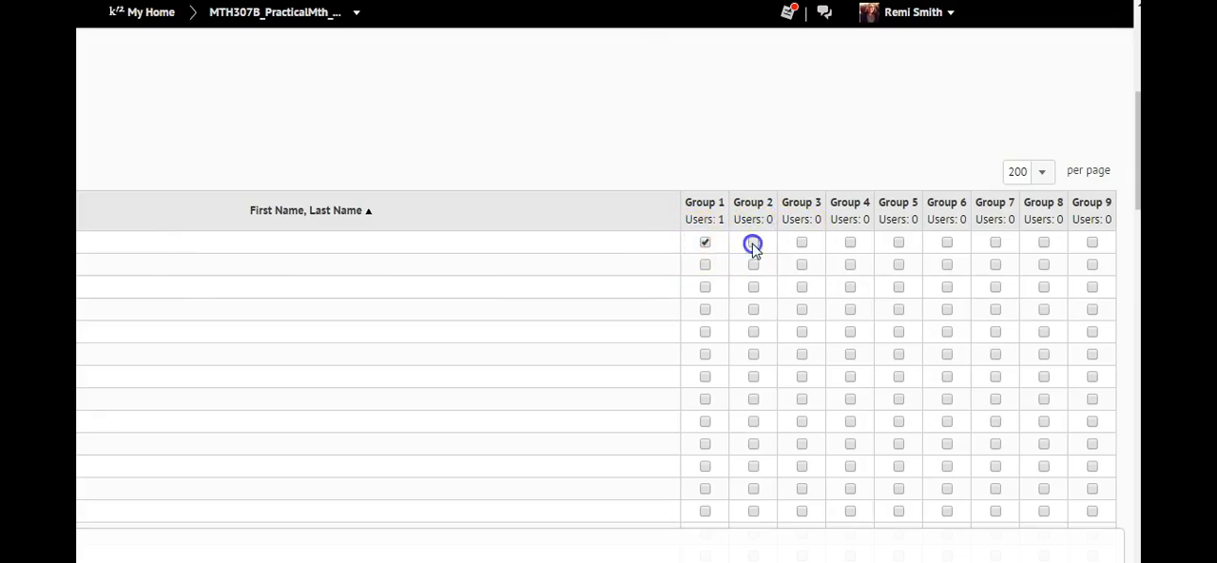
click(802, 243)
click(850, 242)
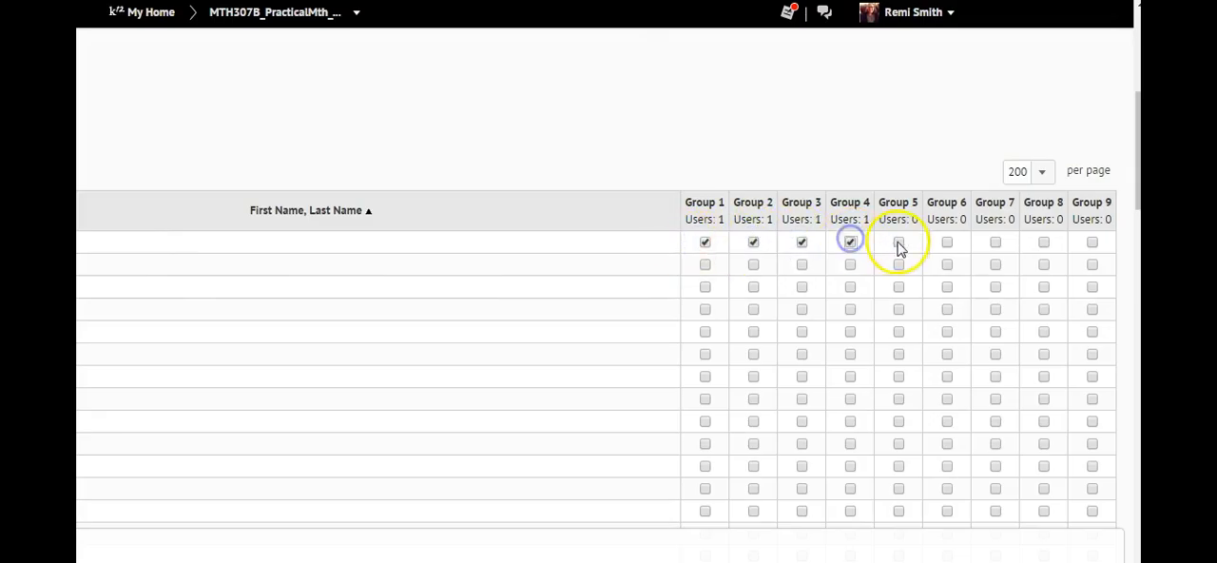
click(899, 243)
click(947, 243)
click(995, 242)
click(1043, 244)
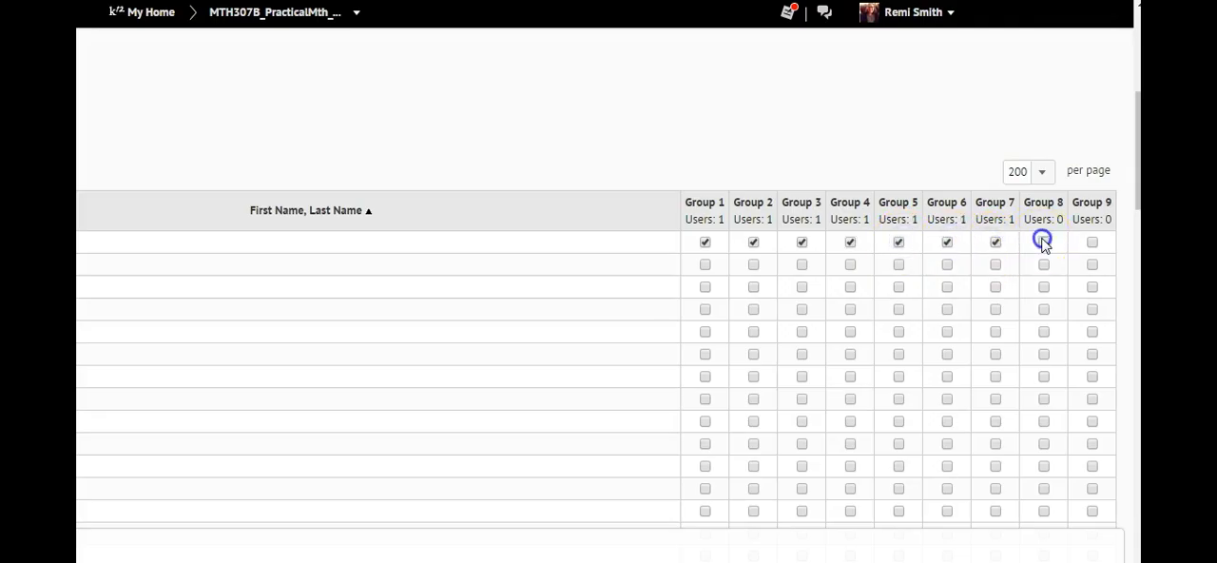
click(1093, 242)
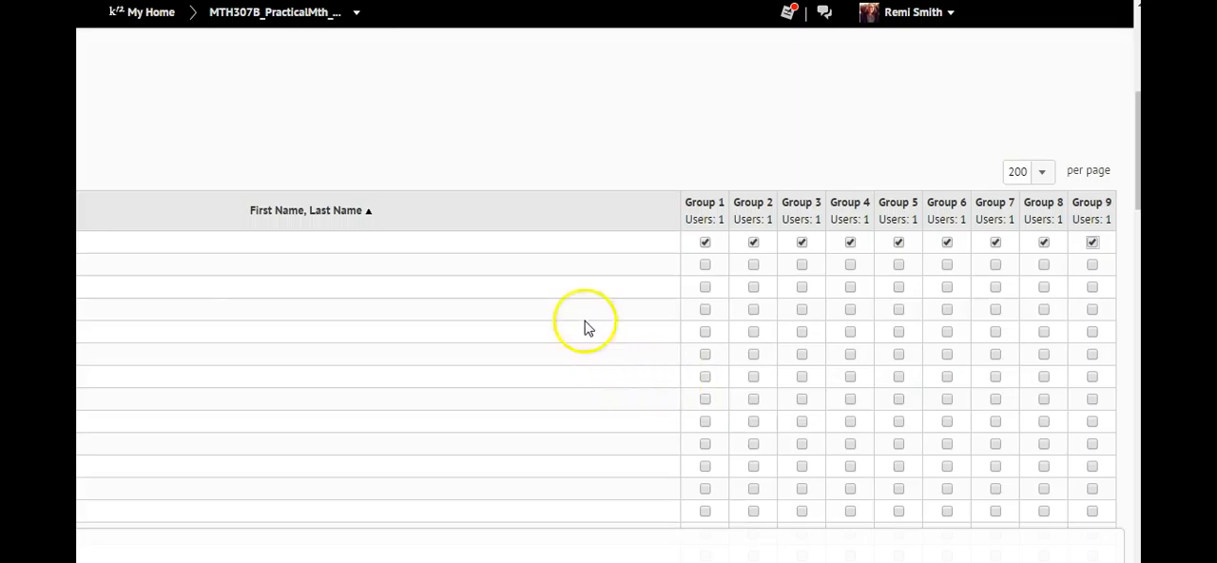
- Enroll the second student in the list in Group 5 through Group 9 only
click(898, 264)
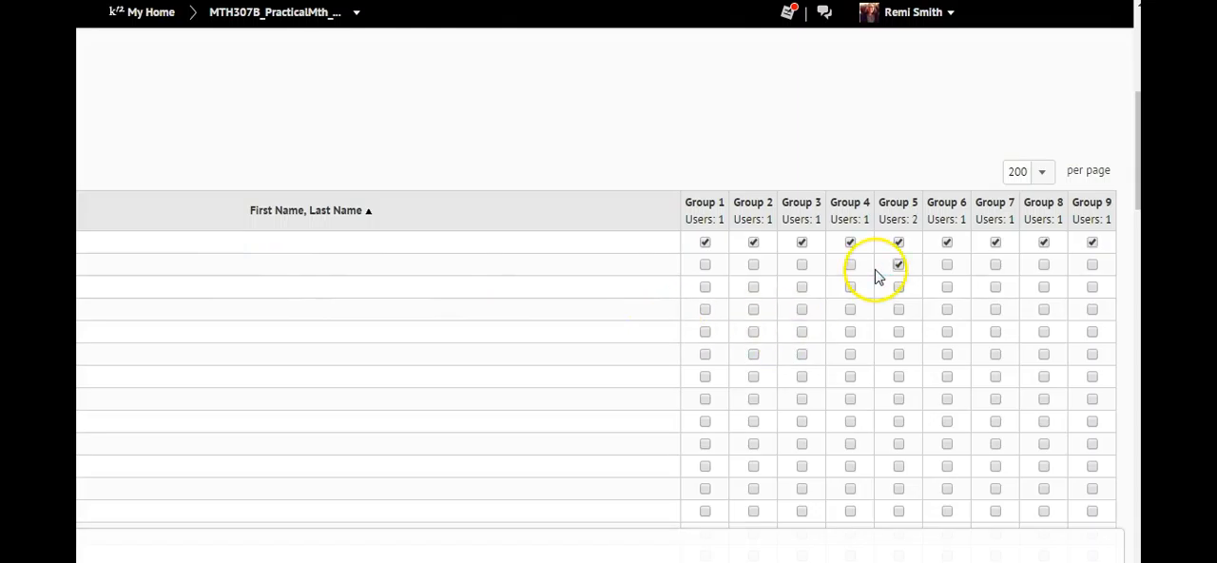
click(948, 265)
click(994, 268)
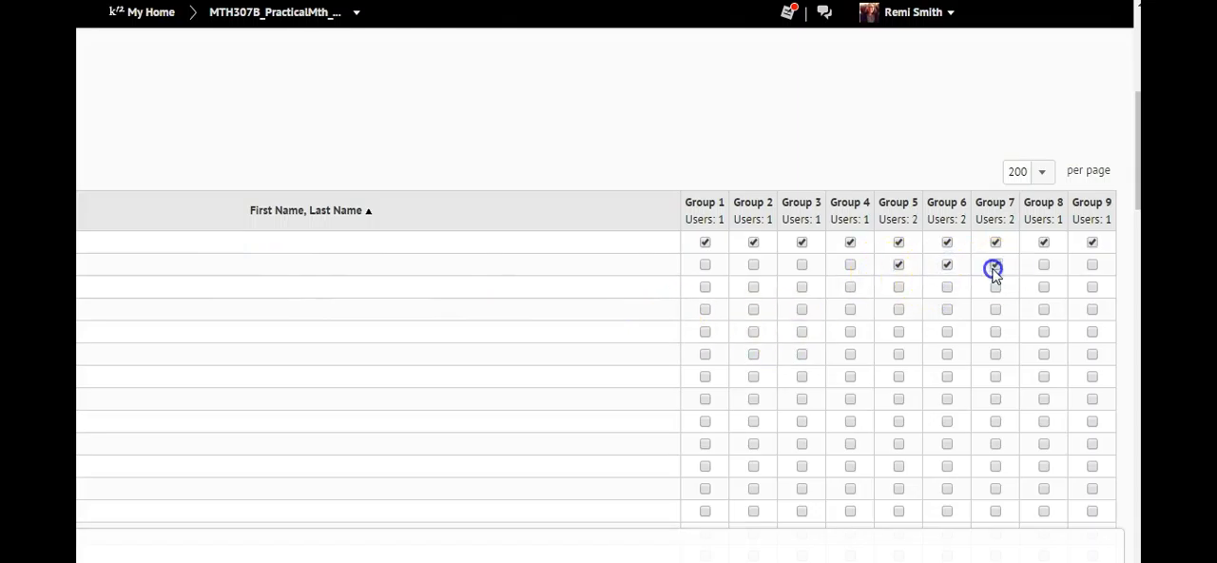
click(1045, 266)
click(1094, 265)
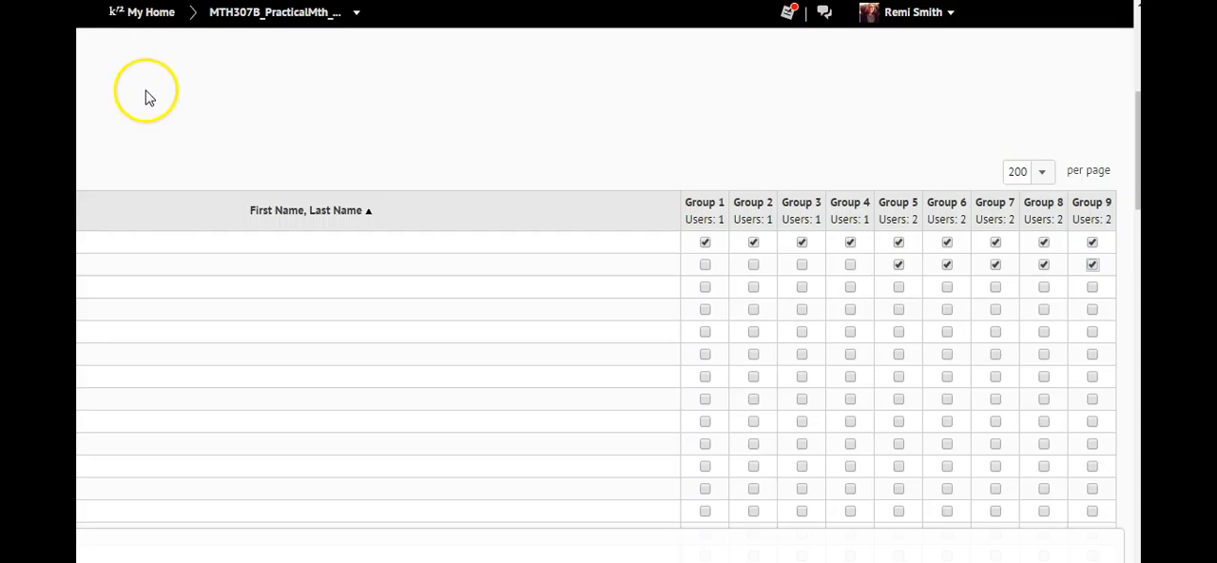
- Open the module 2: Project: Pay and Taxes in the course content
scroll(151, 103, up, 5)
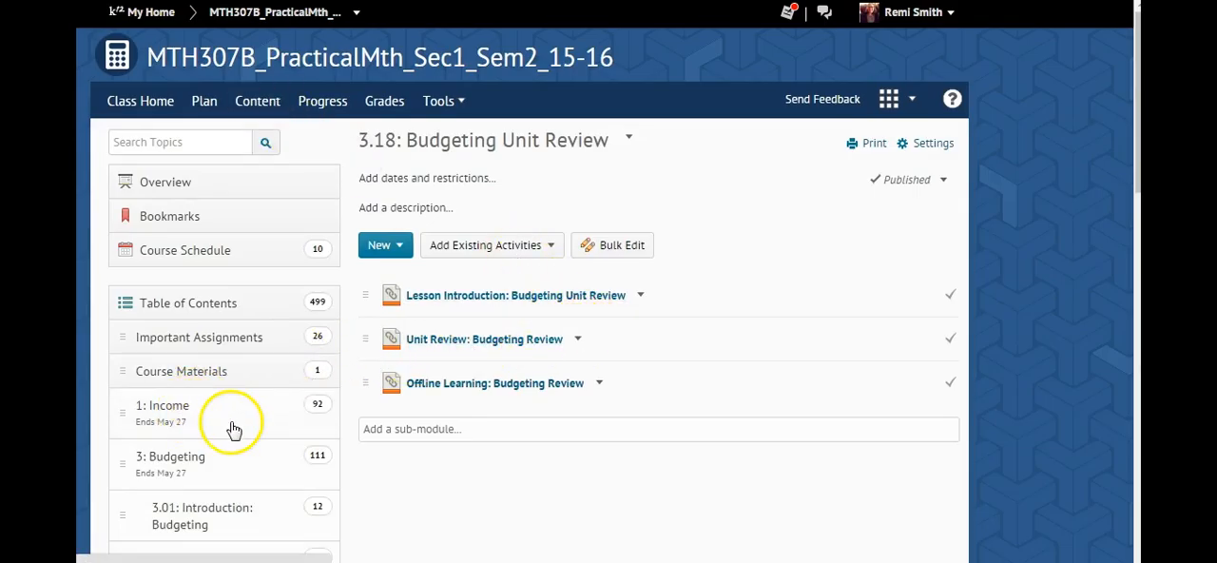
scroll(220, 404, down, 4)
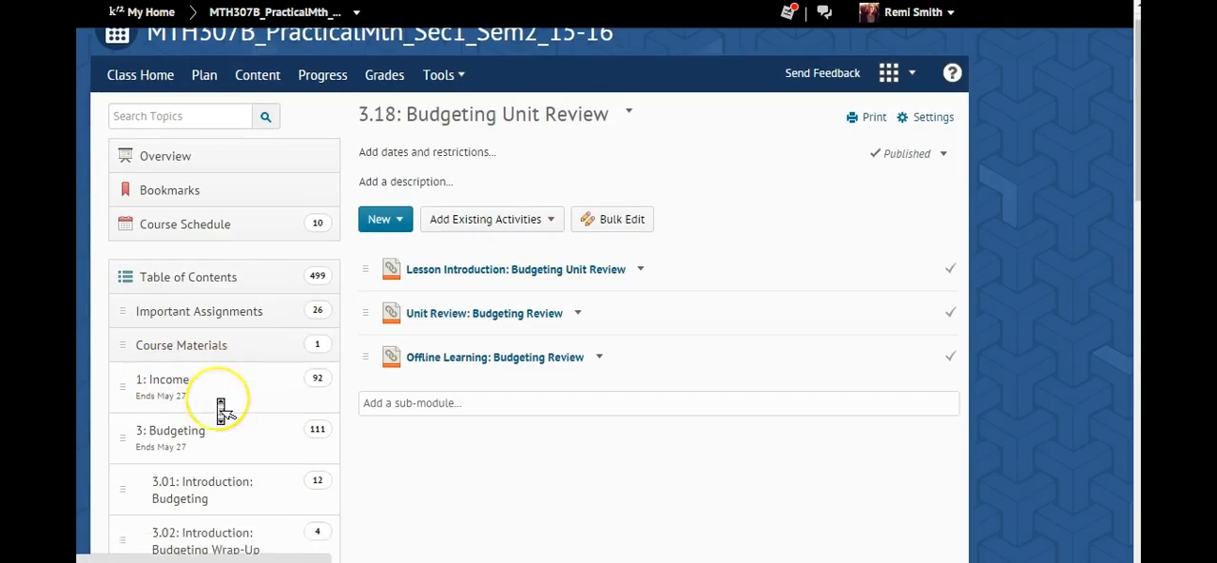
scroll(220, 409, down, 10)
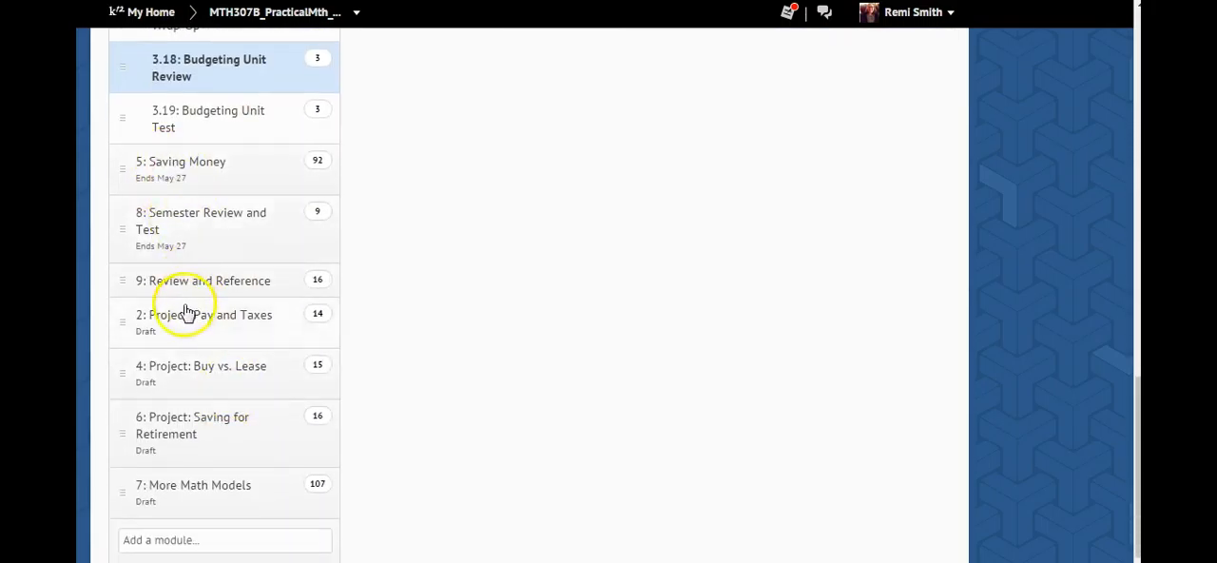
click(179, 320)
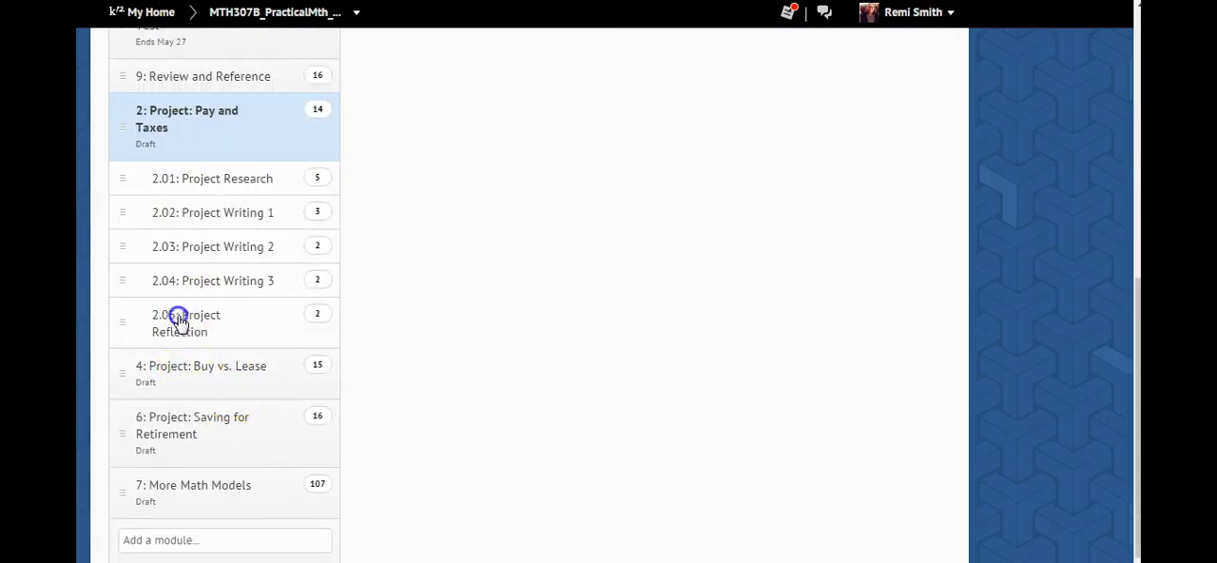
click(177, 176)
- Open the properties of 2.02 Lesson Checkpoint: Checkpoint: Paycheck Deductions for in-place editing
scroll(549, 245, down, 5)
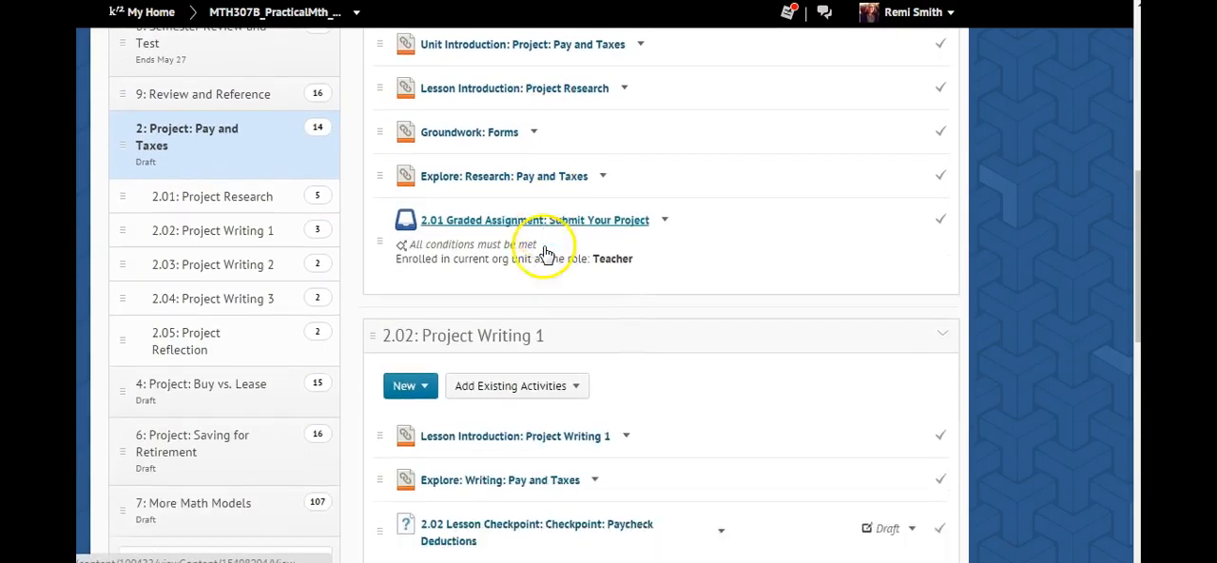
scroll(548, 257, up, 1)
scroll(549, 256, down, 2)
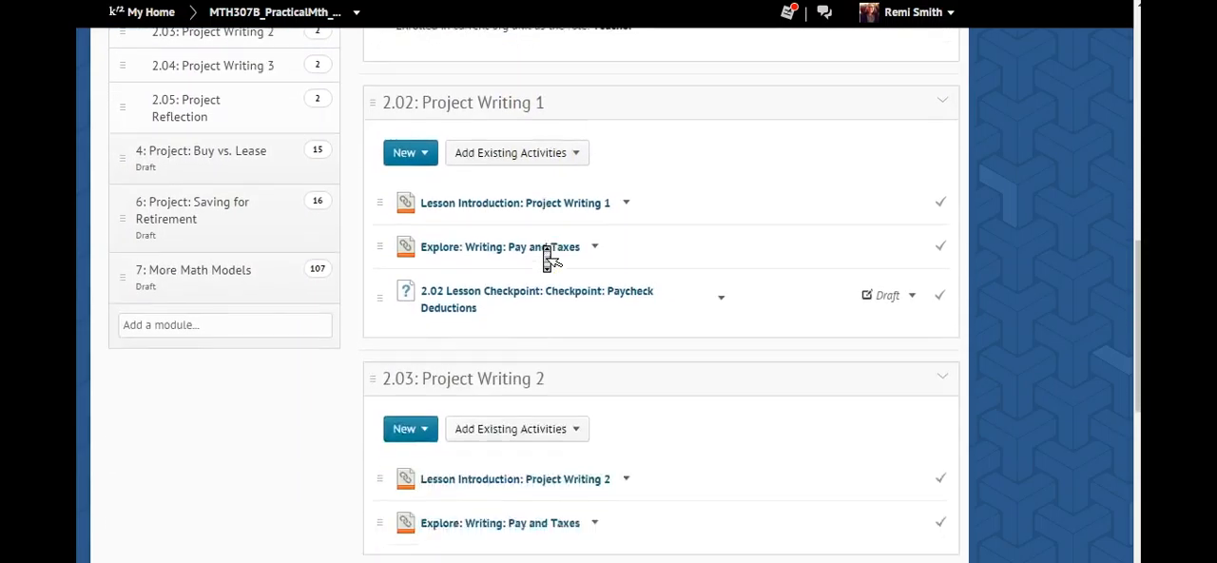
scroll(549, 257, down, 1)
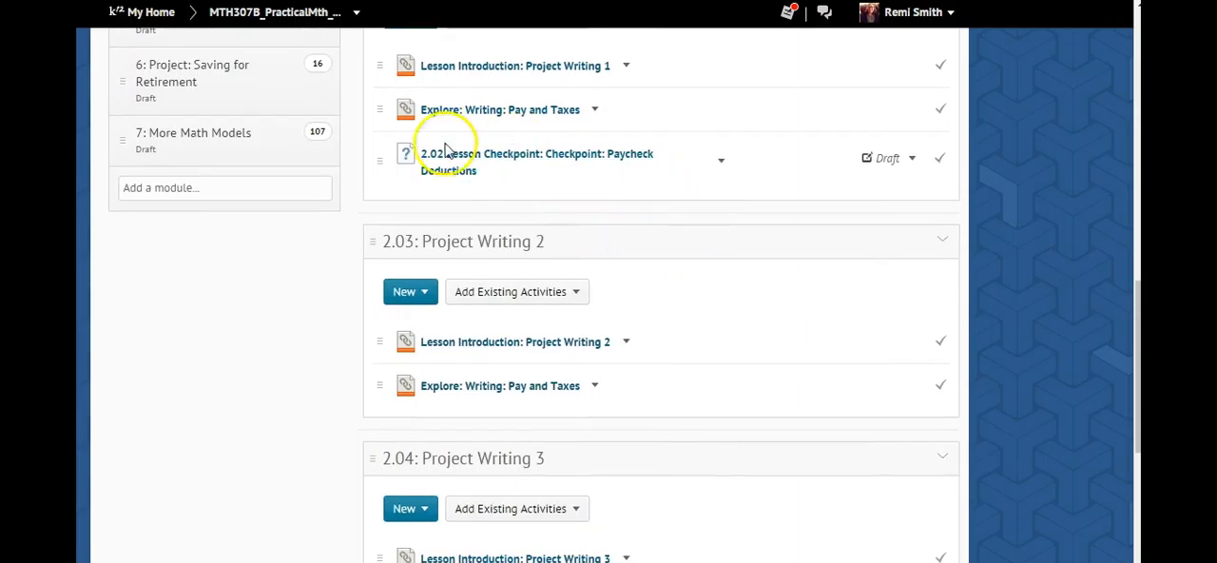
click(721, 162)
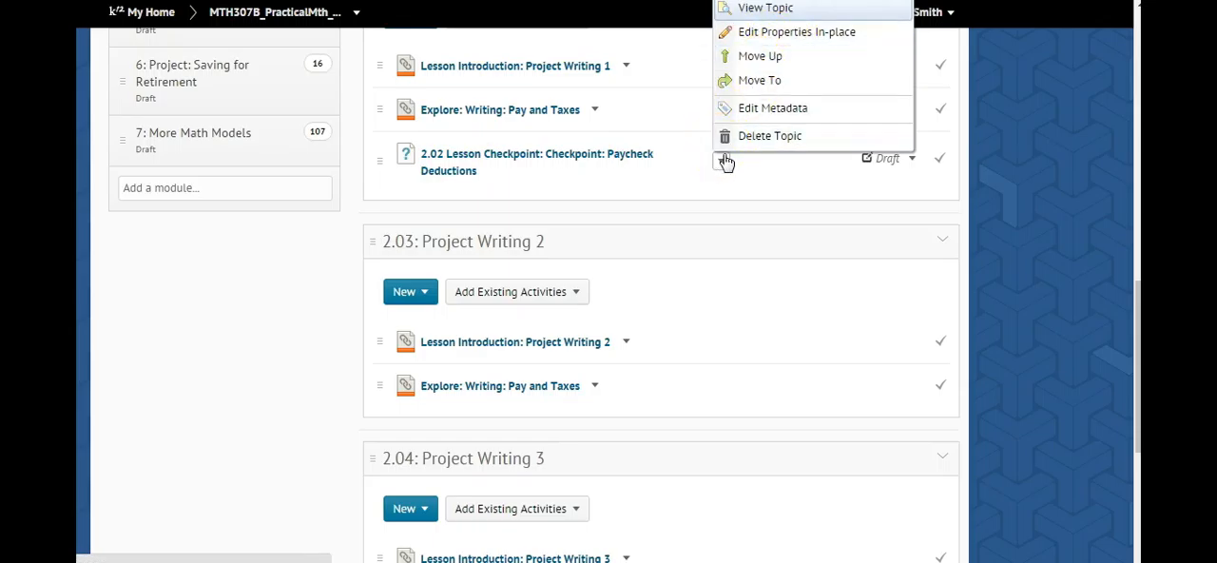
click(772, 36)
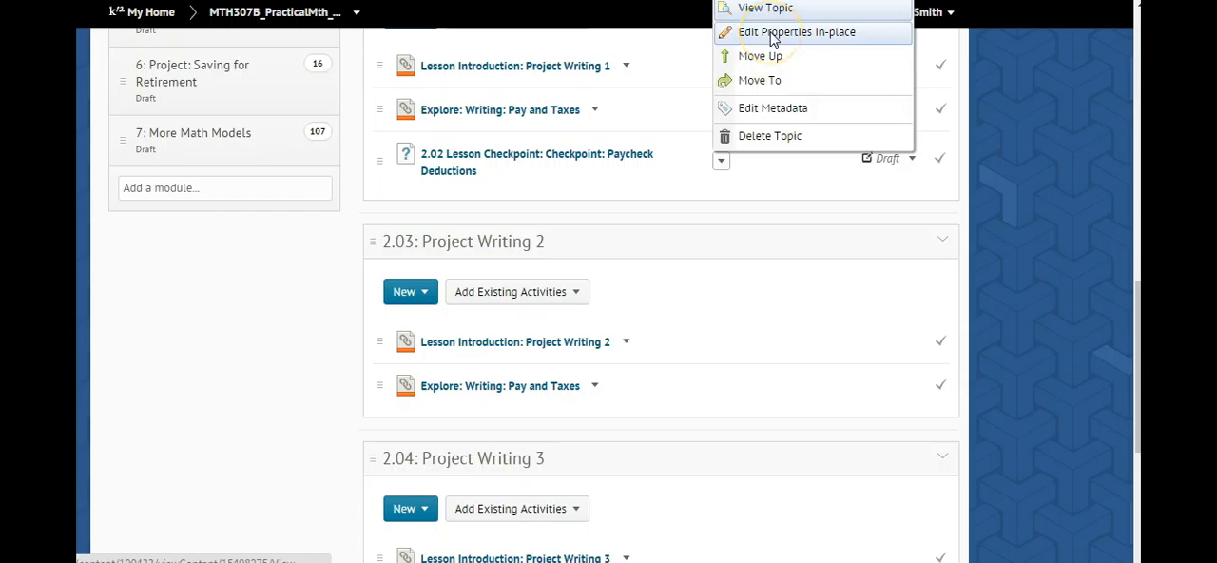
click(772, 36)
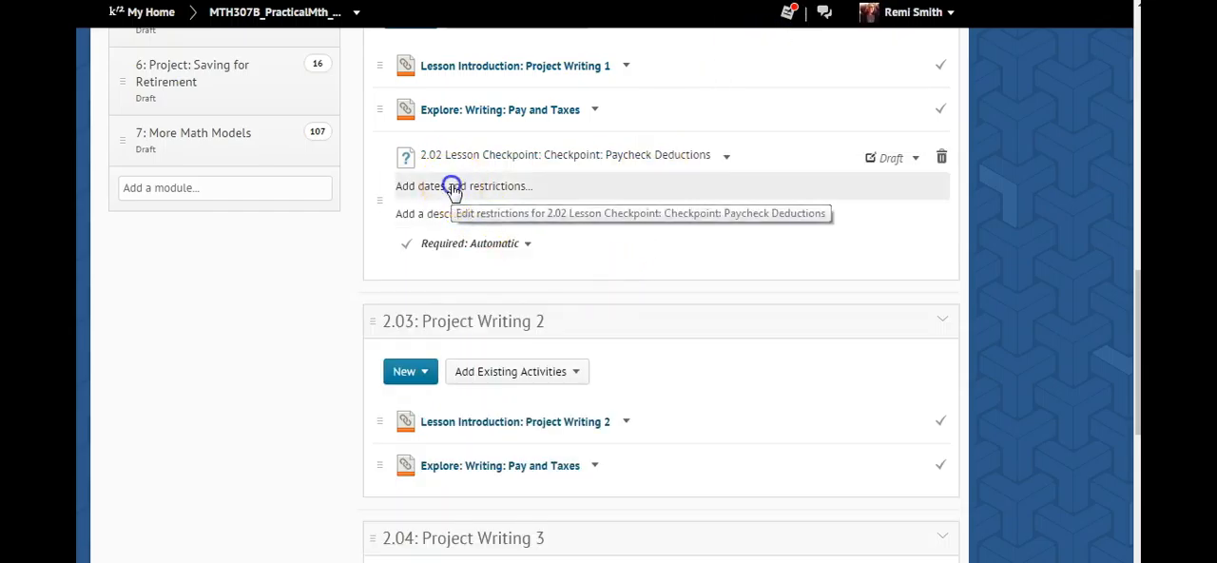
- Add a due date of 5/12/2016 at 3:00 PM to the Paycheck Deductions checkpoint
click(454, 188)
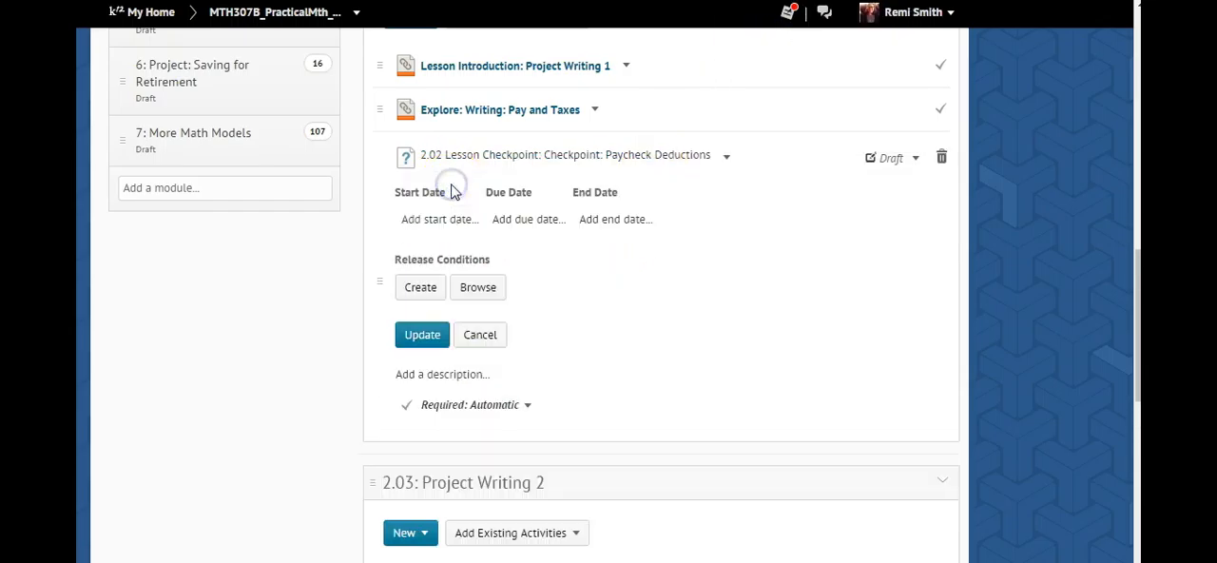
click(525, 219)
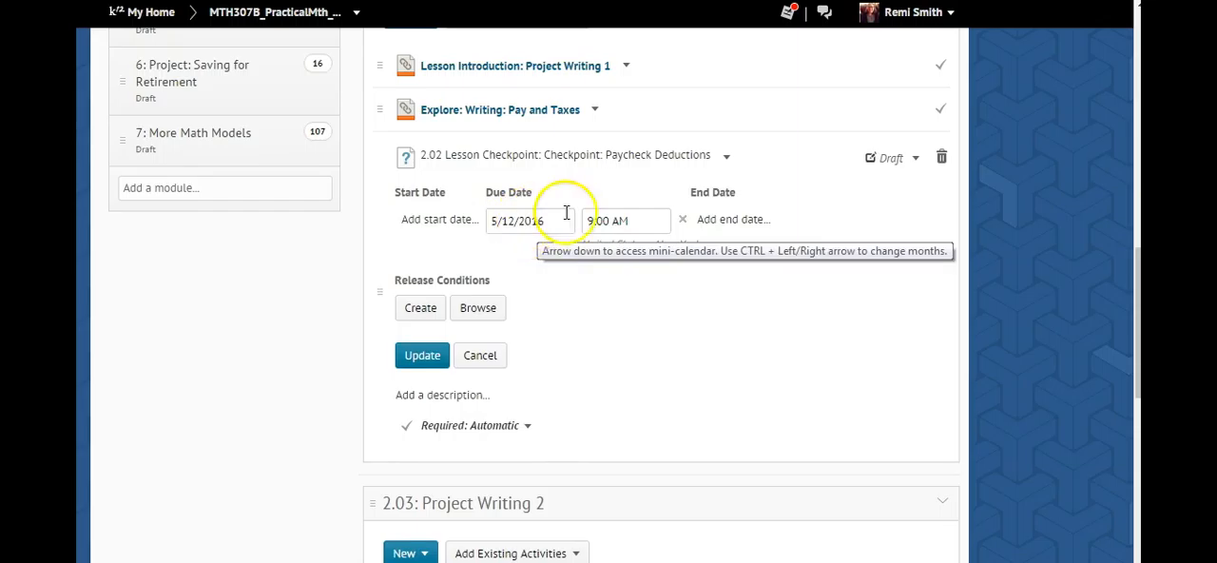
click(603, 219)
drag(681, 147, 680, 157)
click(609, 178)
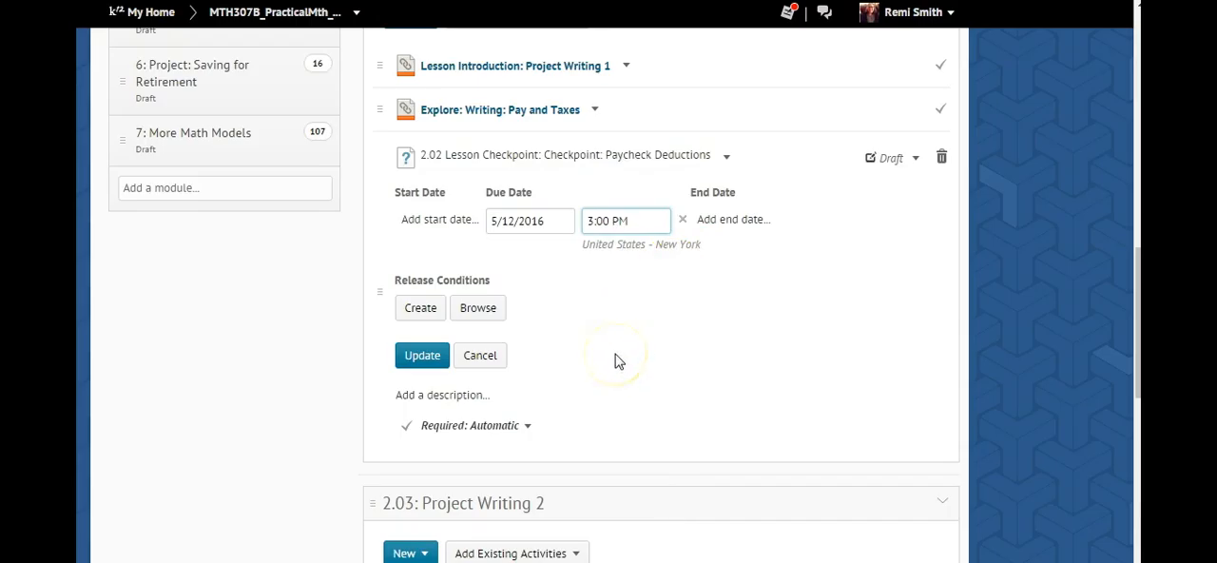
- Create a Group enrollment release condition for Group 9 of Due Date Cohort Demo 2 on the Paycheck Deductions checkpoint and save its restrictions
click(419, 309)
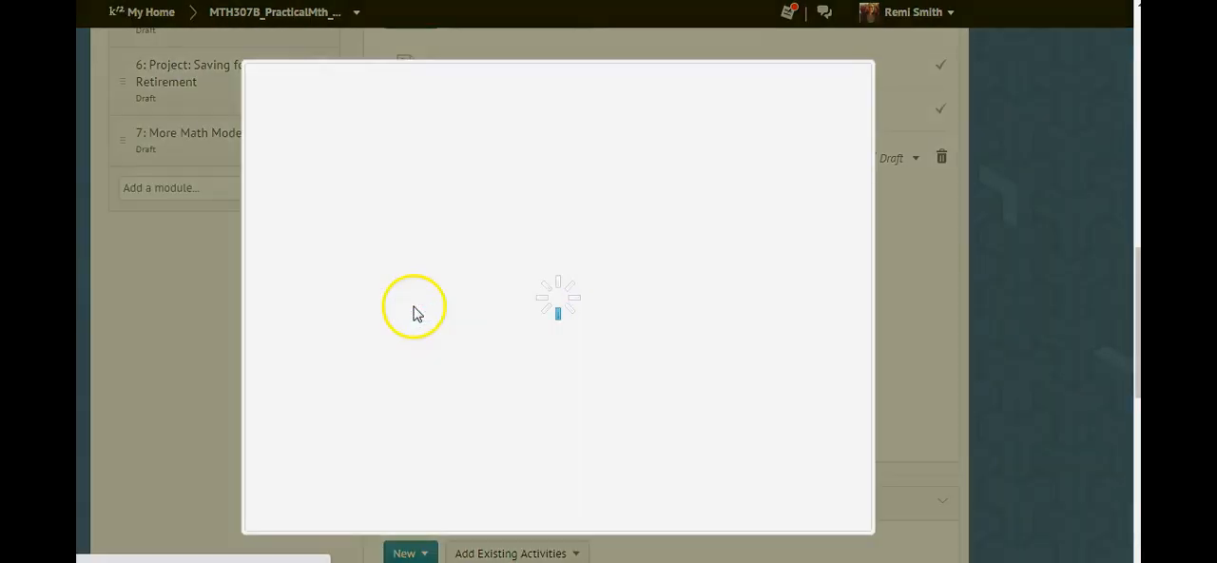
click(367, 160)
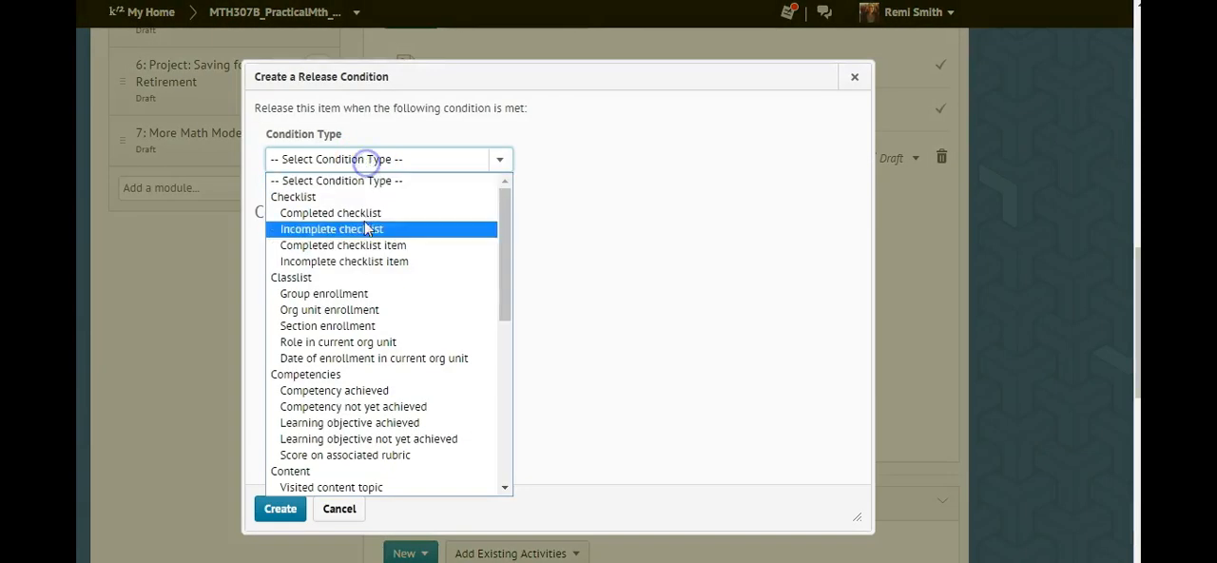
click(354, 293)
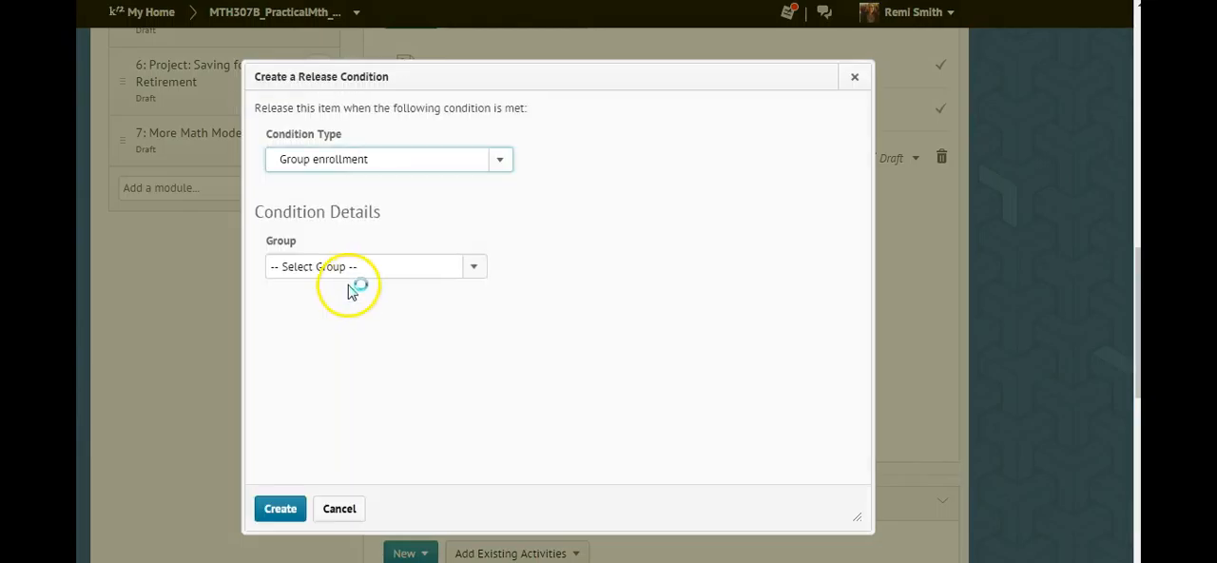
click(351, 276)
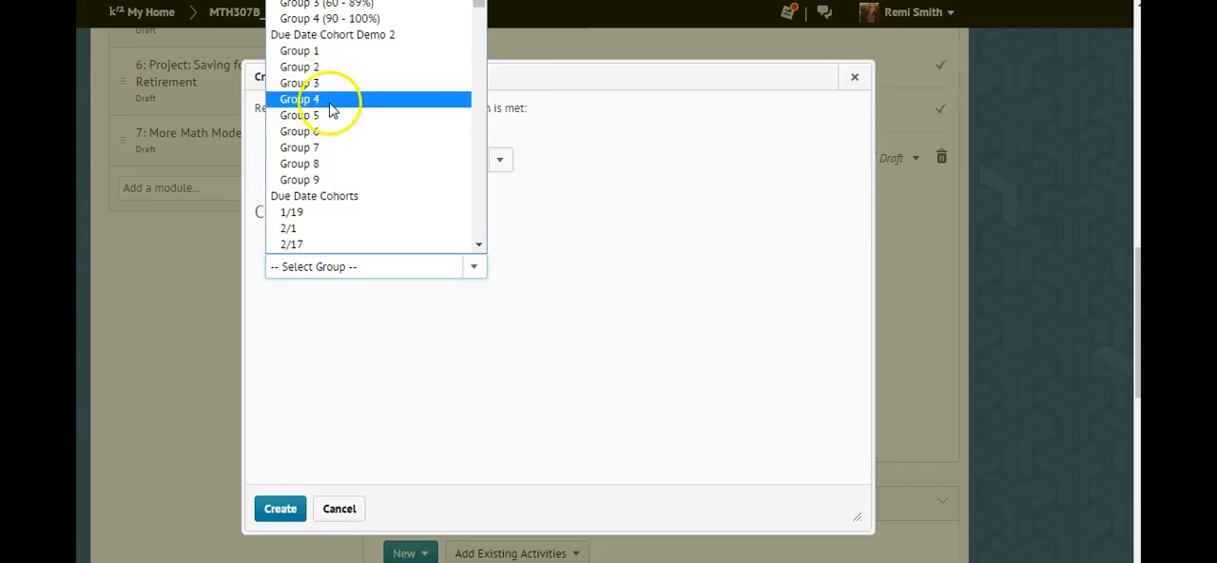
click(321, 179)
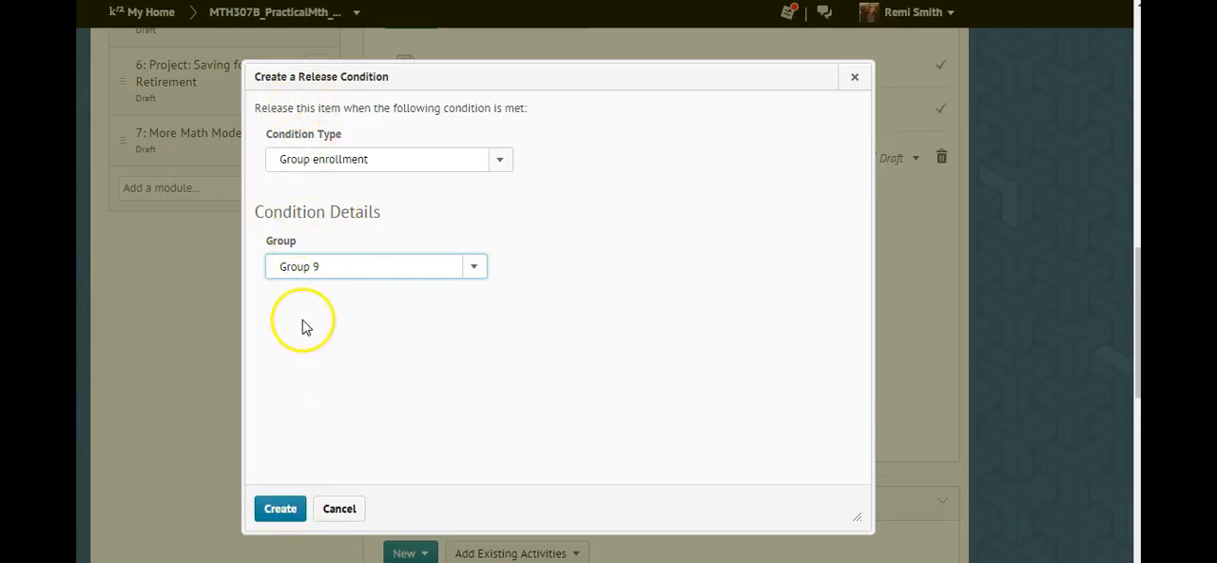
click(281, 508)
click(409, 424)
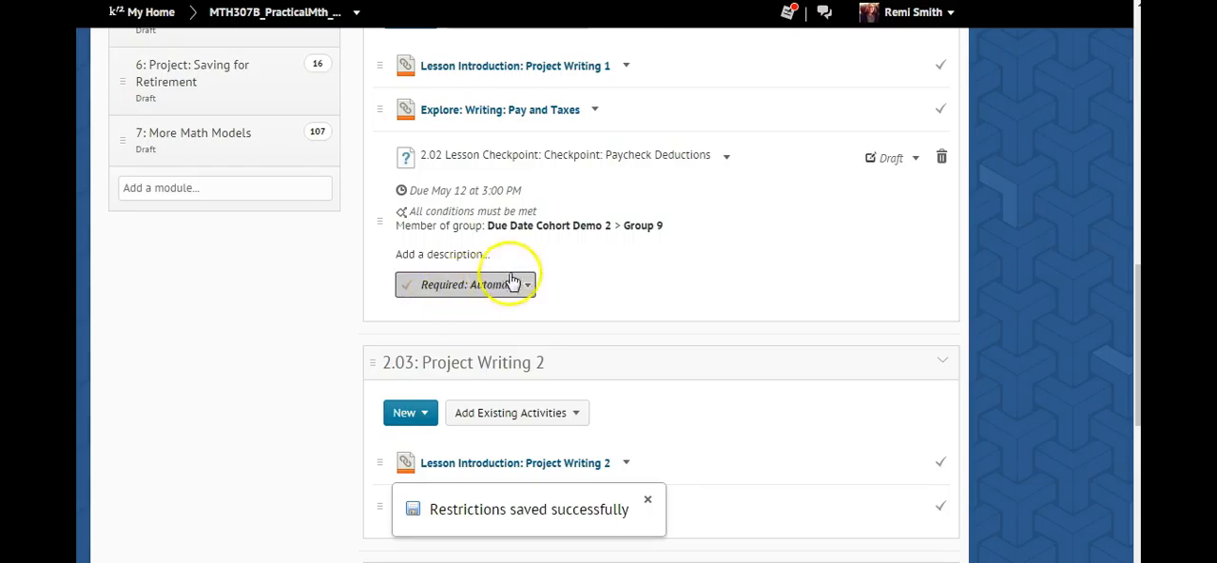
- Check the Paycheck Deductions checkpoint's due date entry on May 12 in the course plan calendar, then dismiss its details
scroll(341, 265, up, 1)
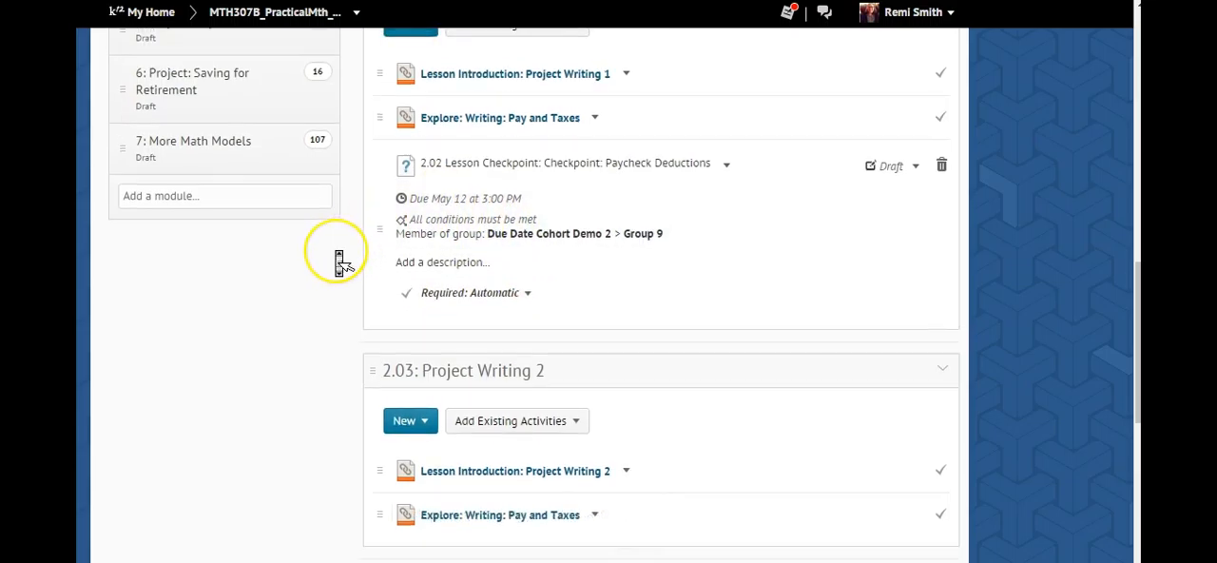
scroll(340, 264, up, 3)
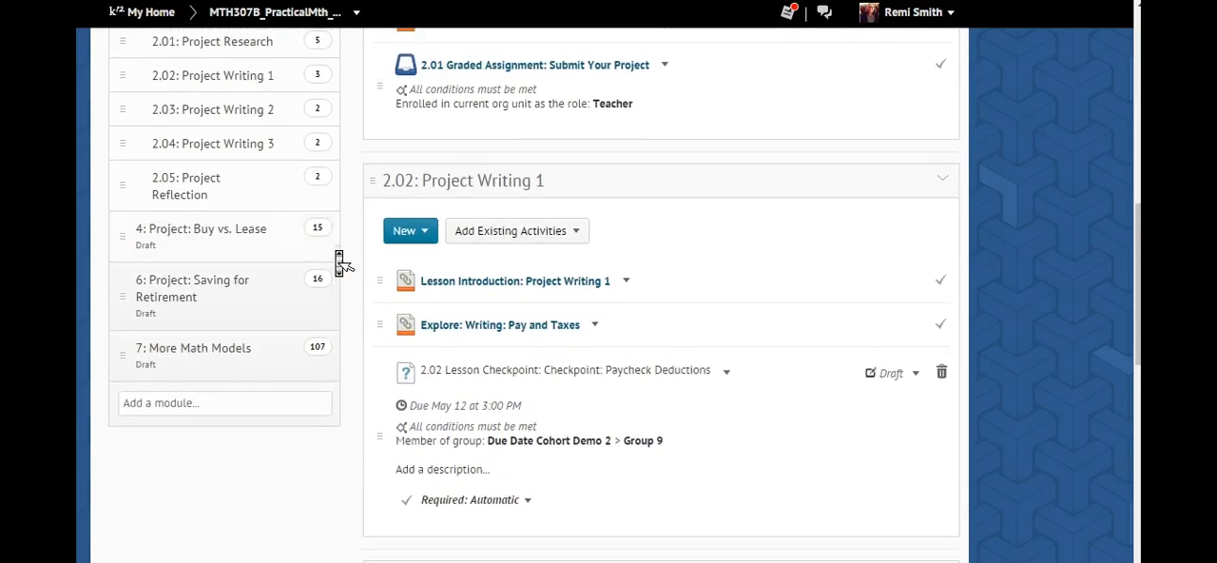
scroll(341, 265, up, 8)
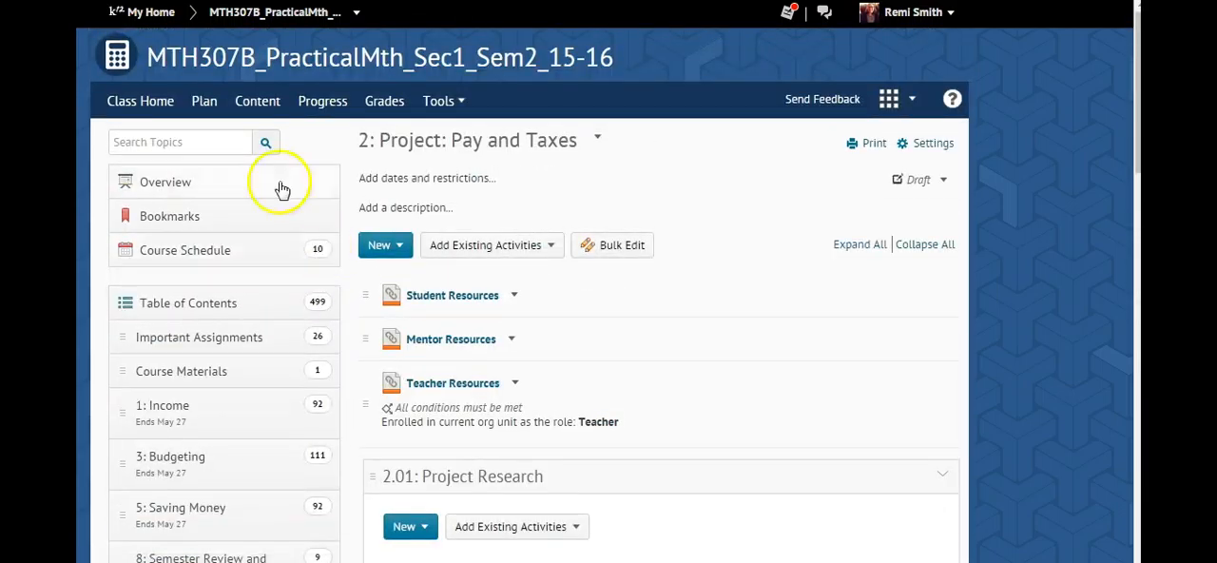
click(204, 101)
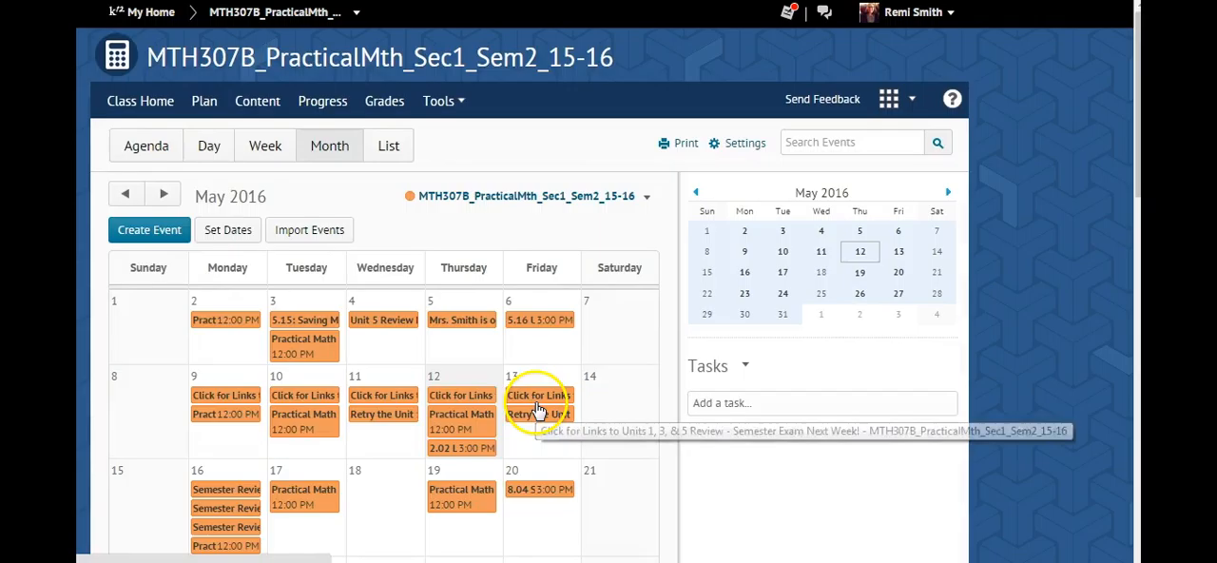
click(457, 454)
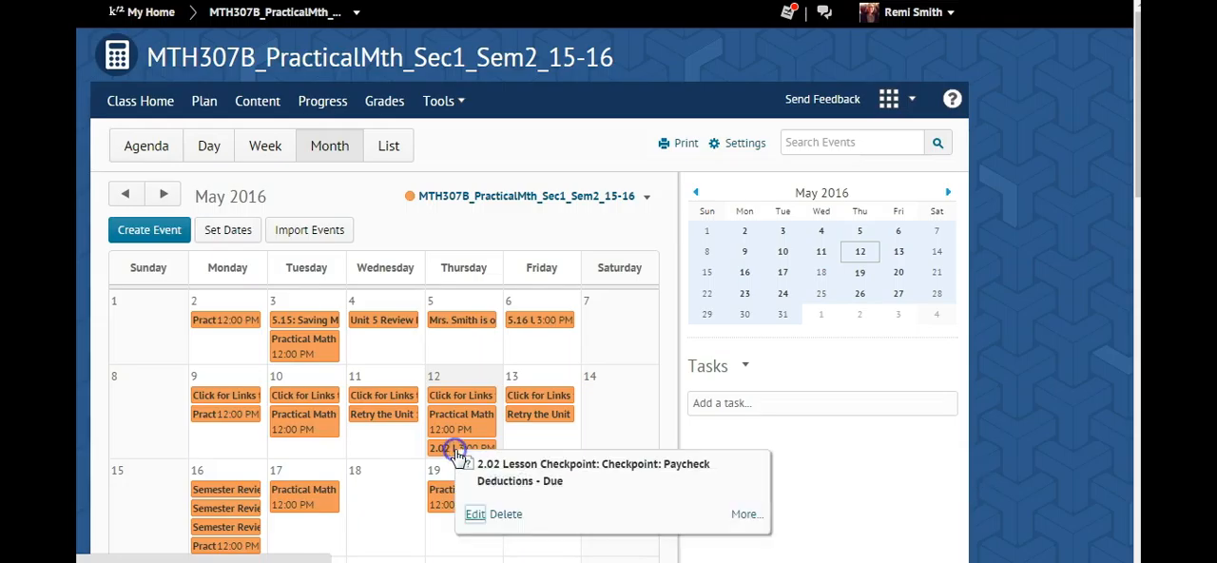
click(506, 519)
click(390, 181)
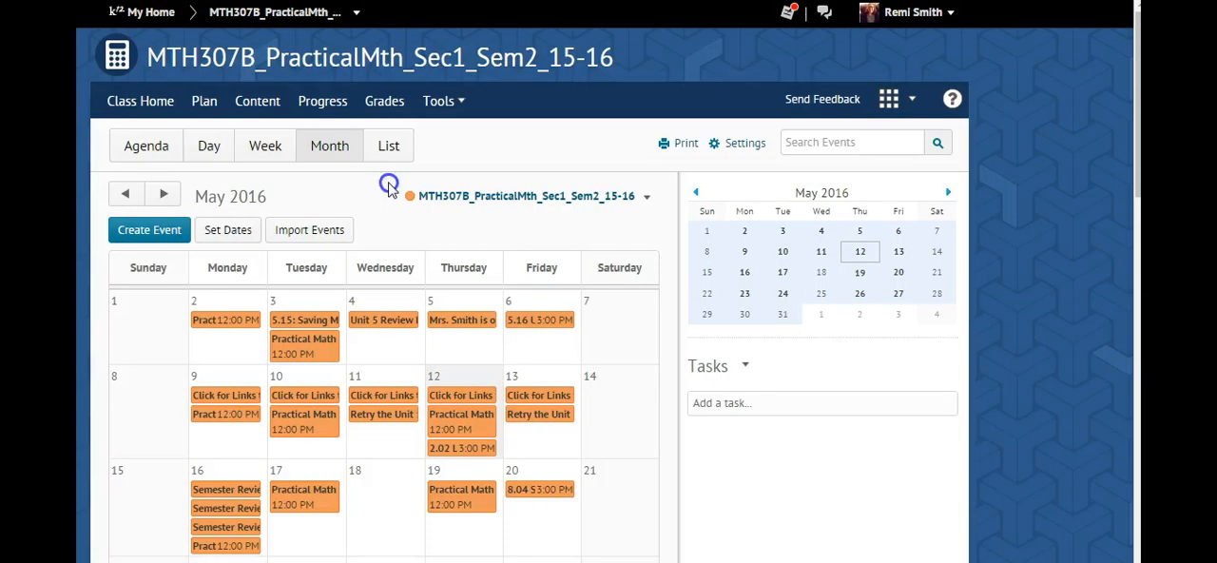